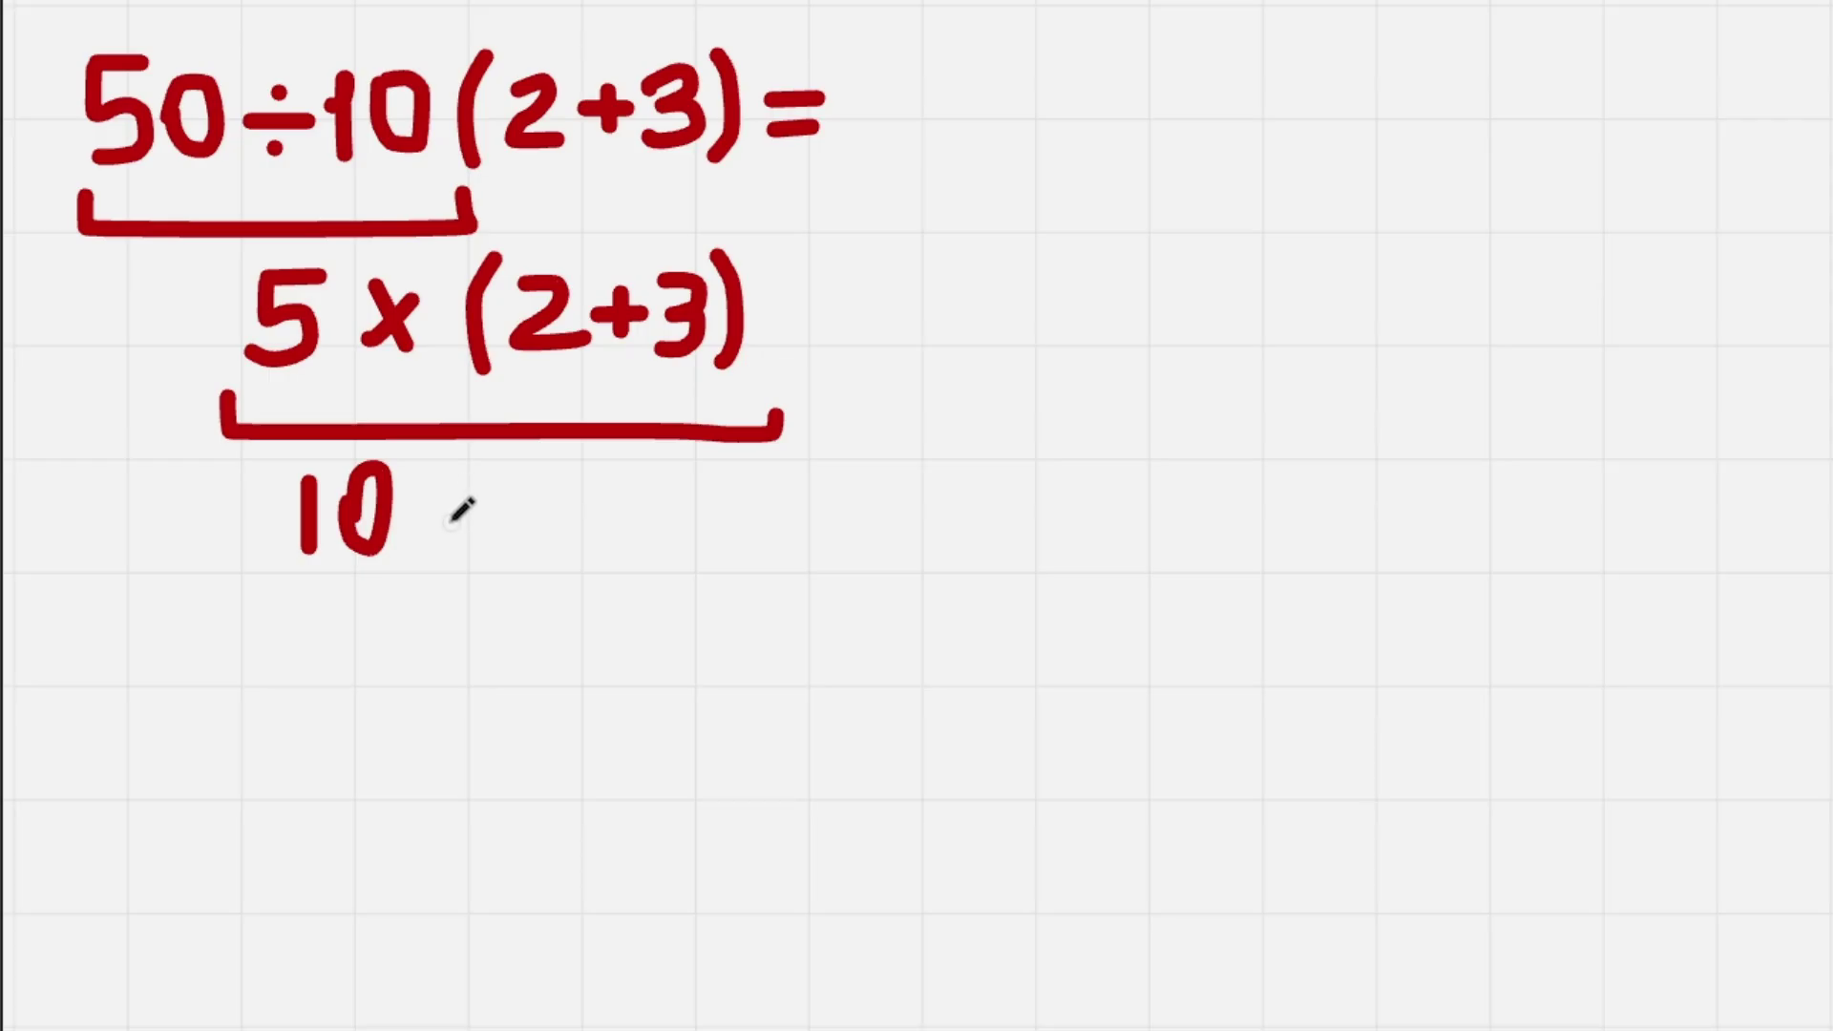
# Step: Draw a plus sign after the 10 beneath 5 × (2+3) so the working reads 10+
pyautogui.moveTo(414, 518); pyautogui.dragTo(473, 520)
pyautogui.moveTo(443, 494); pyautogui.dragTo(444, 545)
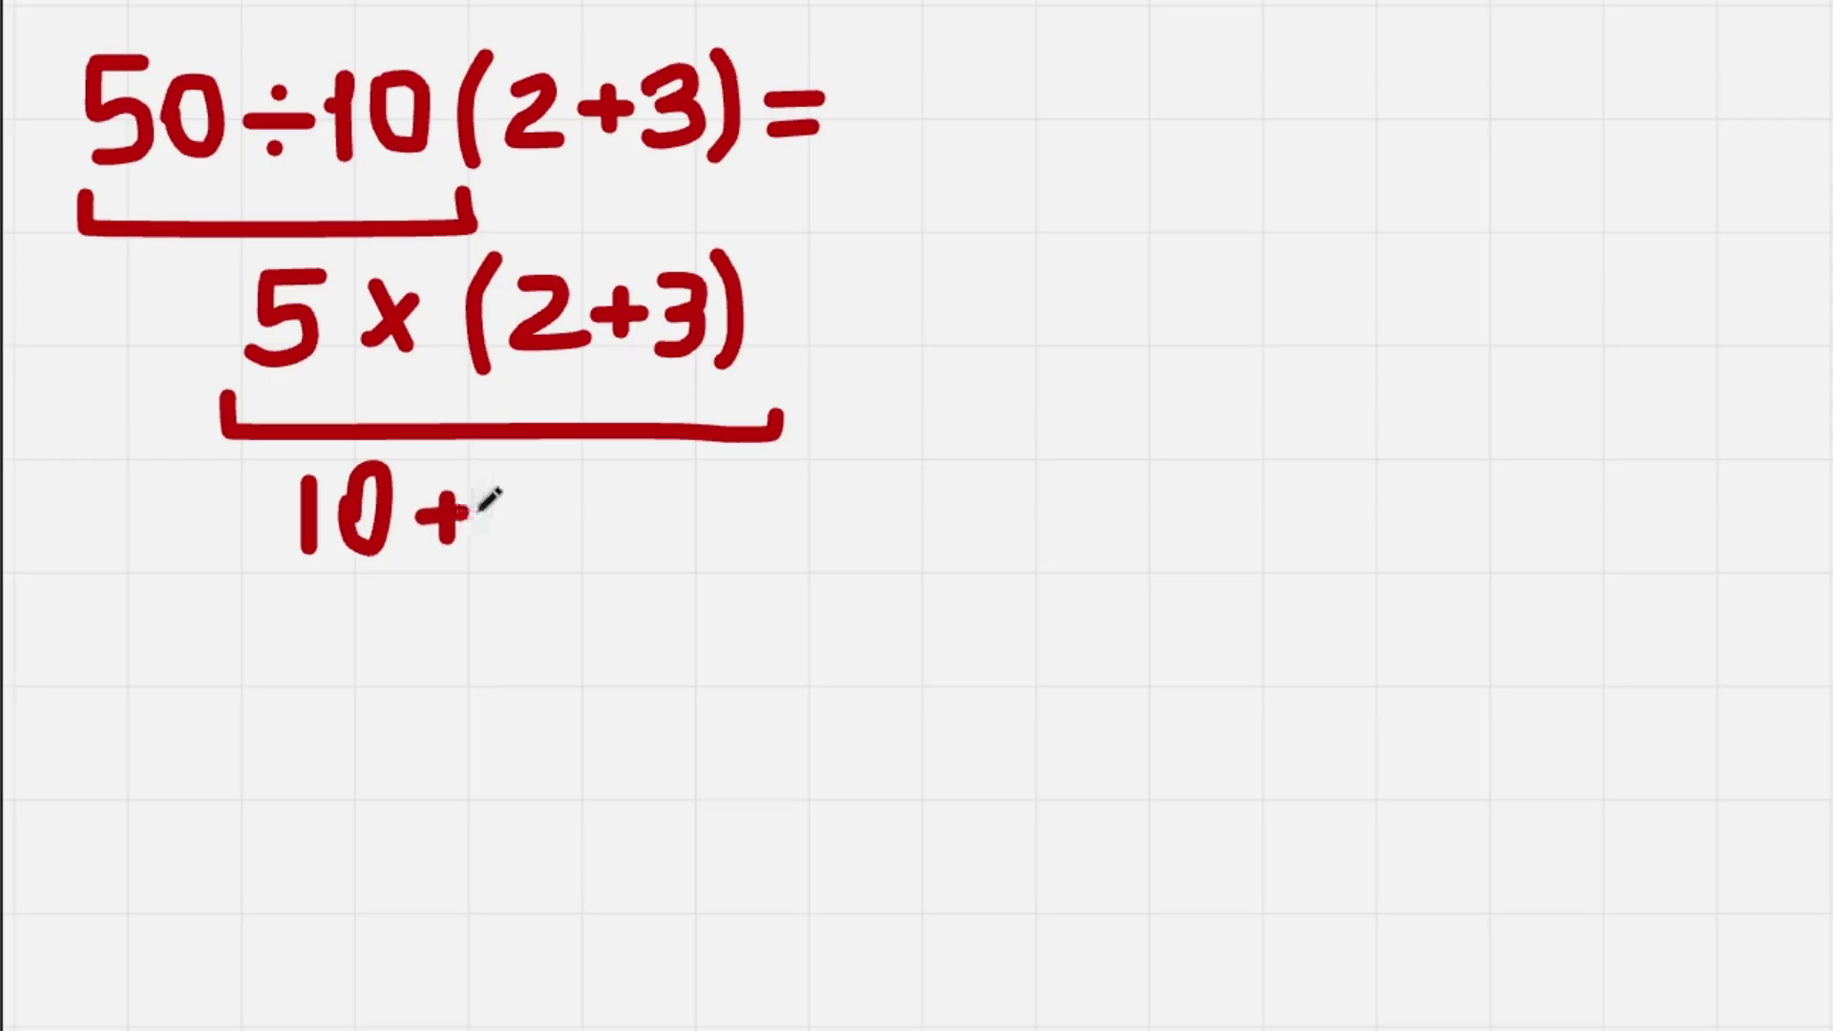